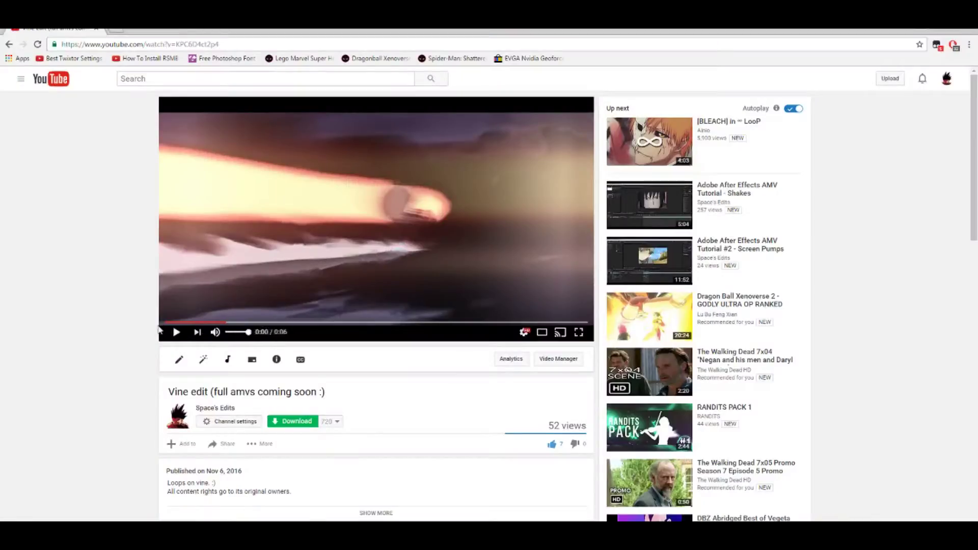
# Scrub the YouTube Vine clip to 0:02, play and pause short stretches, then minimize the browser
pyautogui.moveTo(164, 323); pyautogui.dragTo(313, 322)
pyautogui.click(176, 332)
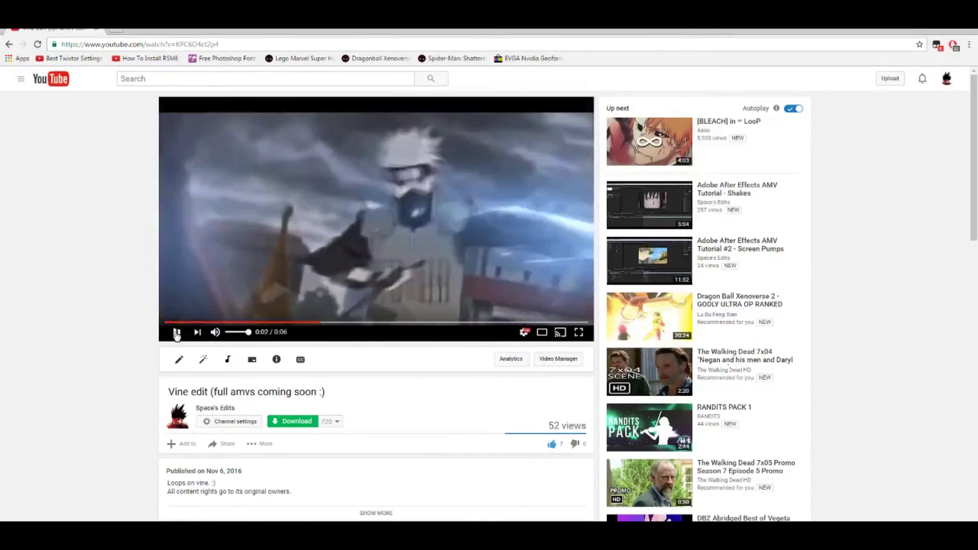
pyautogui.click(176, 332)
pyautogui.press('space')
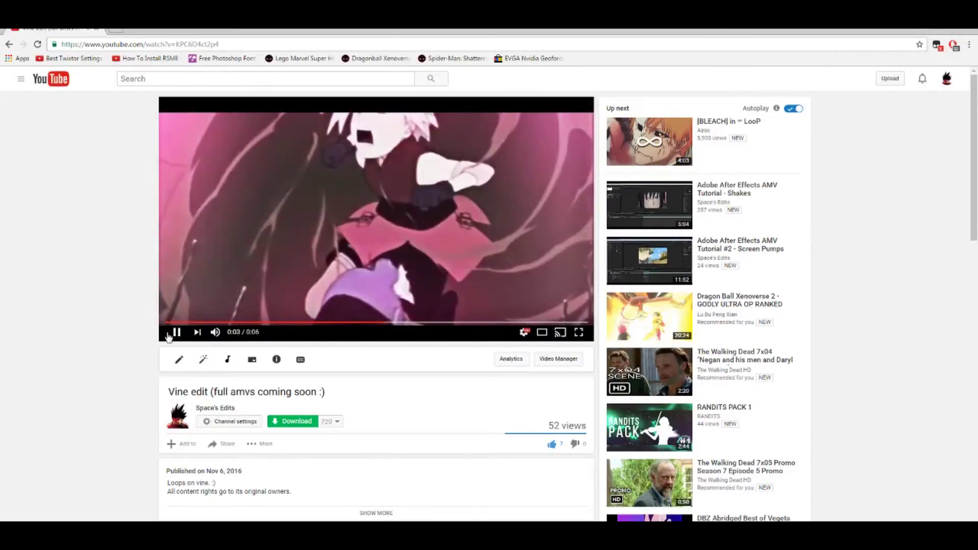
pyautogui.press('space')
pyautogui.click(396, 322)
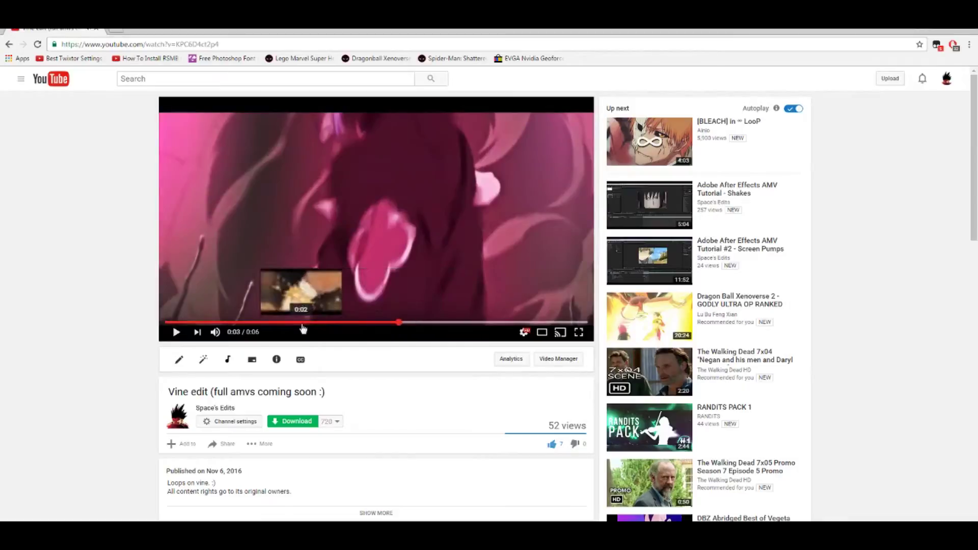
pyautogui.click(177, 333)
pyautogui.click(176, 332)
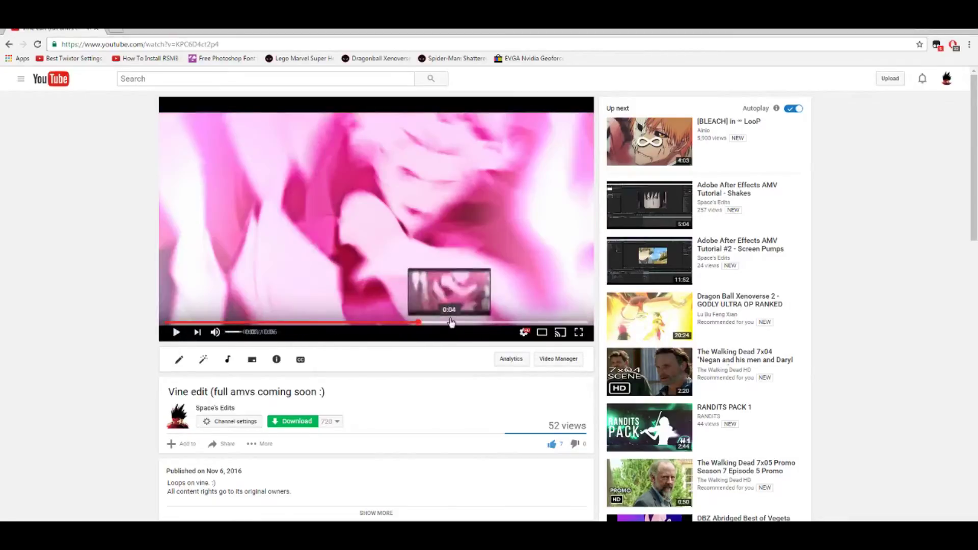
pyautogui.click(380, 323)
pyautogui.click(176, 332)
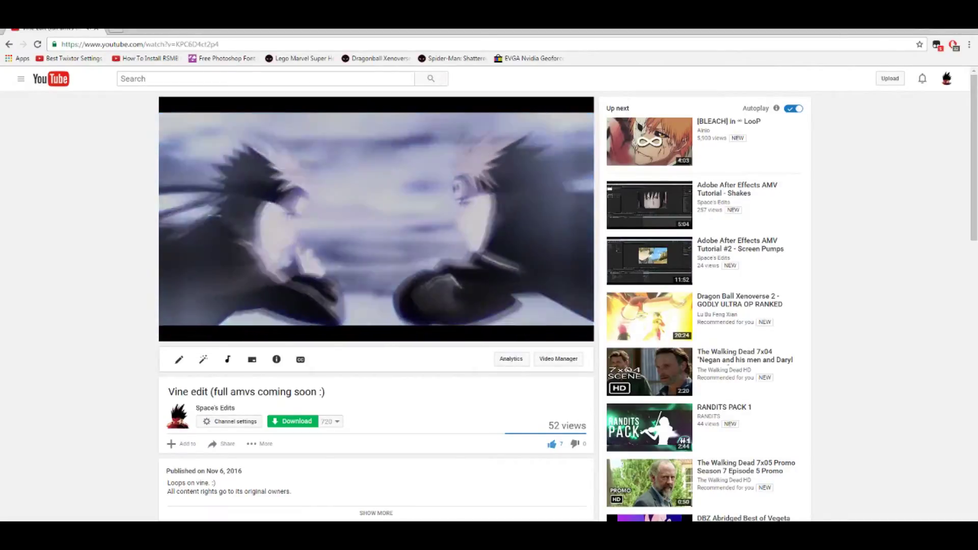
pyautogui.click(938, 32)
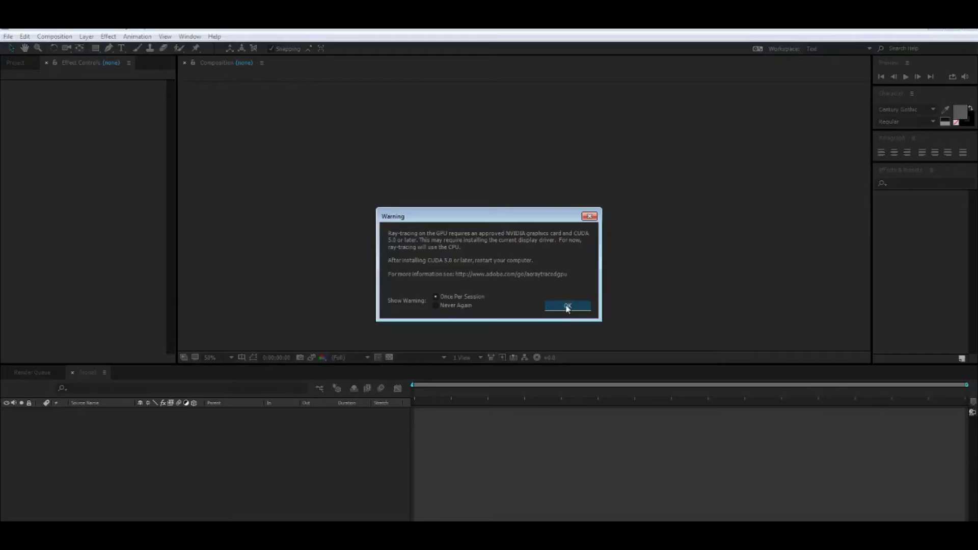
# Dismiss the ray-tracing warning and Welcome screen, show the Project panel, and open a File Explorer window
pyautogui.click(567, 306)
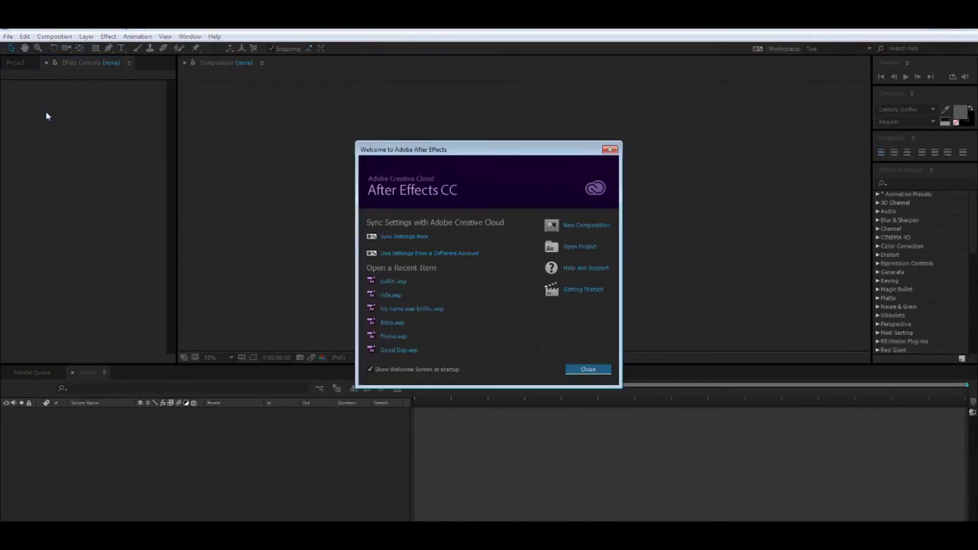
pyautogui.click(586, 370)
pyautogui.click(16, 63)
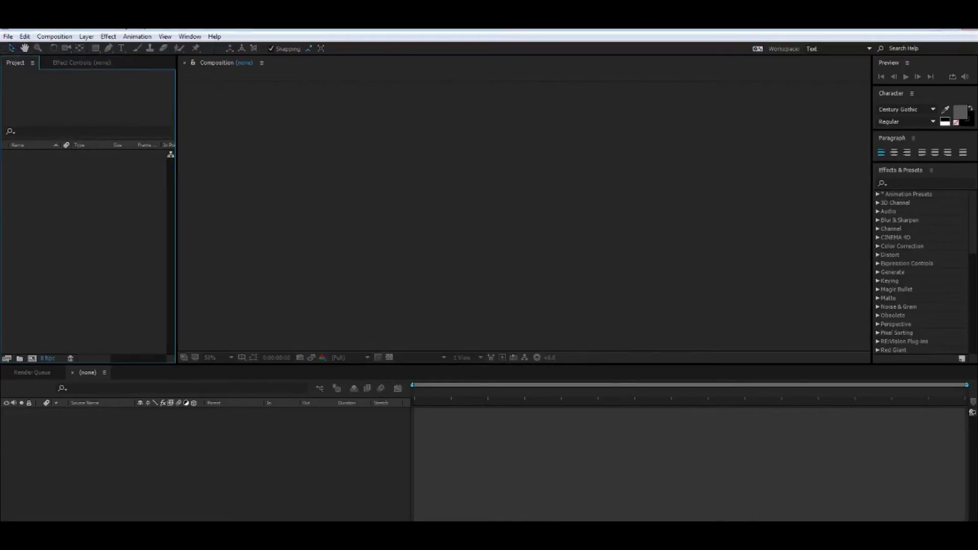
pyautogui.press('super+e')
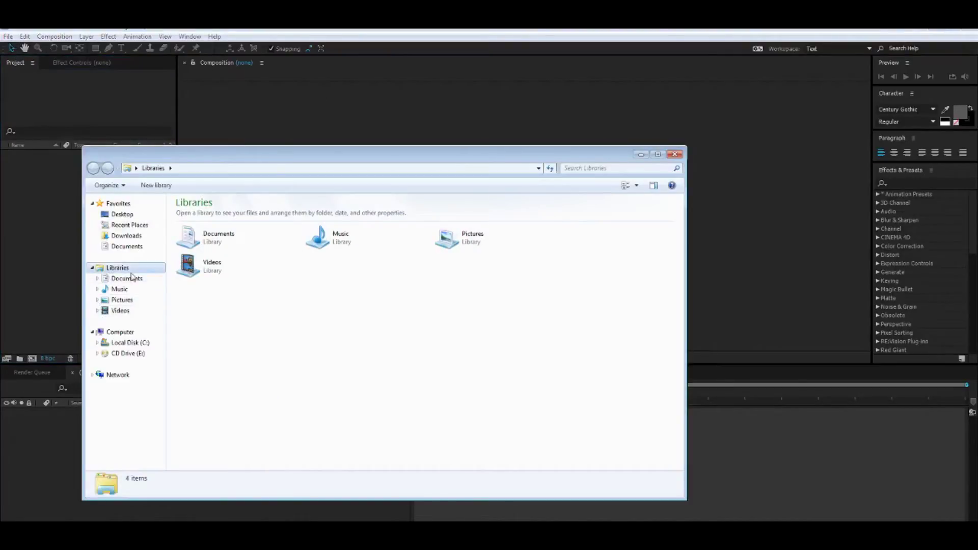
# Browse the Documents library, looking over the Nardo vs pain videos
pyautogui.click(132, 278)
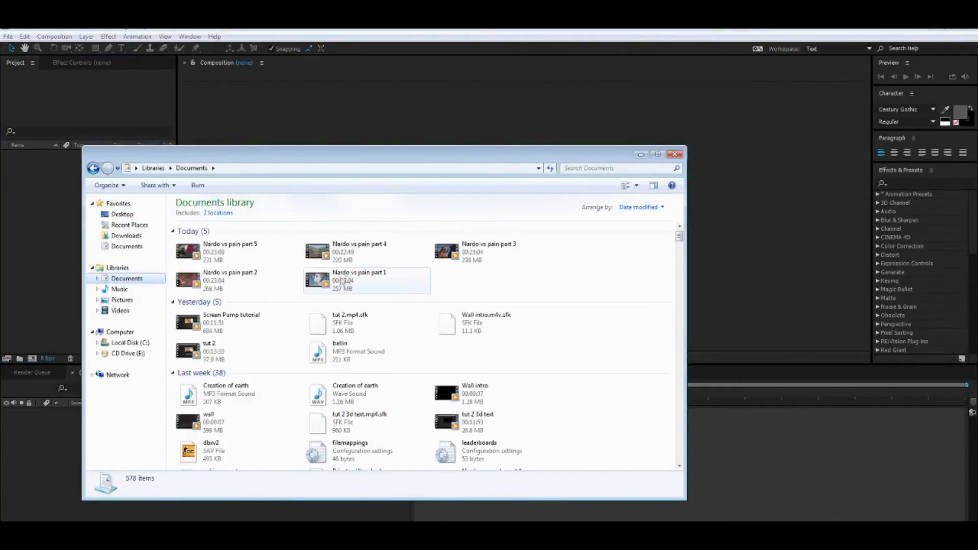
pyautogui.click(352, 255)
pyautogui.click(239, 262)
pyautogui.click(214, 289)
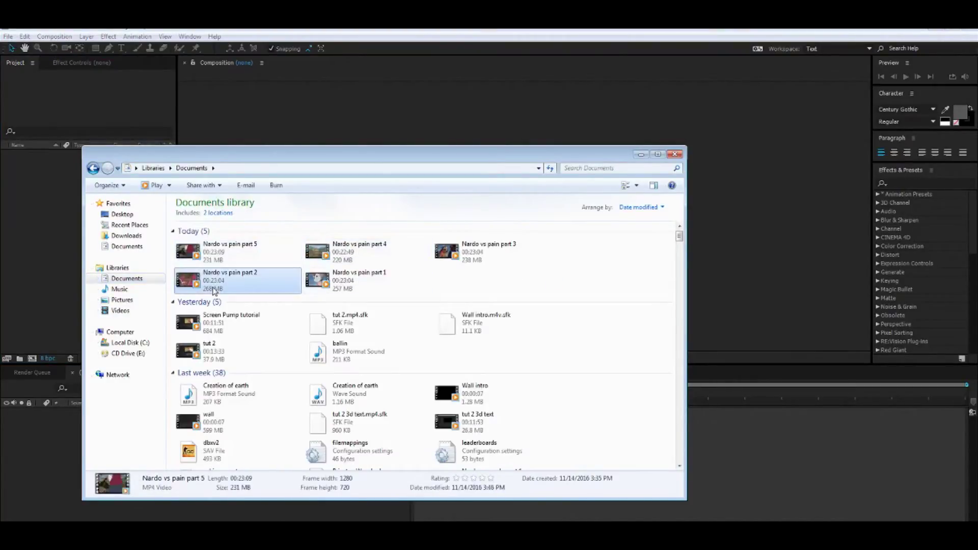
pyautogui.moveTo(680, 236); pyautogui.dragTo(632, 271)
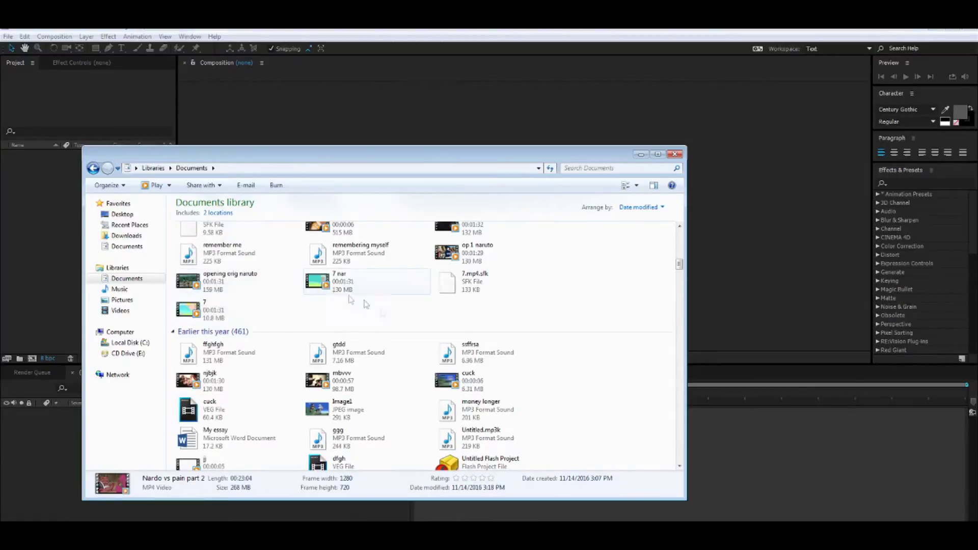
# Scroll down to opening orig naruto.mp4 and import it into the project
pyautogui.scroll(-3, 377, 370)
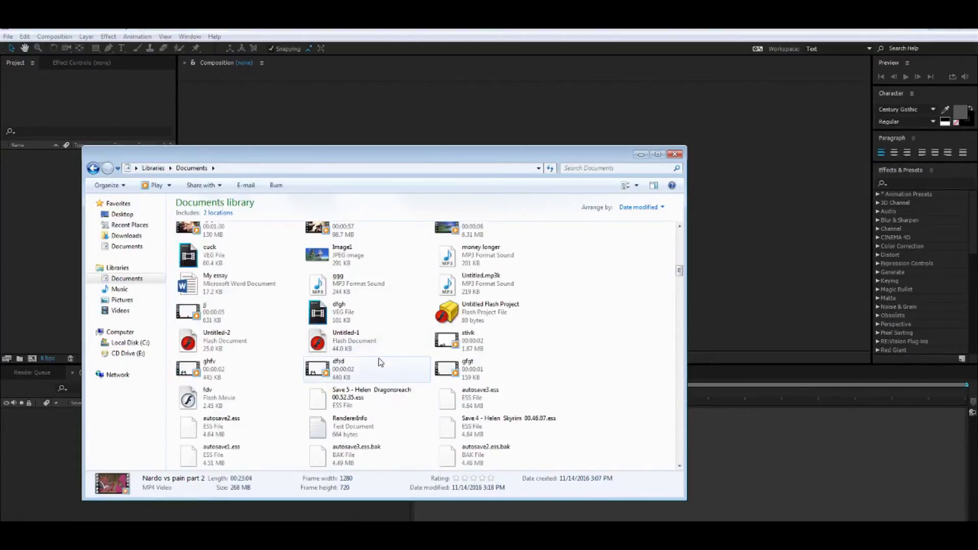
pyautogui.scroll(-10, 377, 370)
pyautogui.scroll(-8, 384, 356)
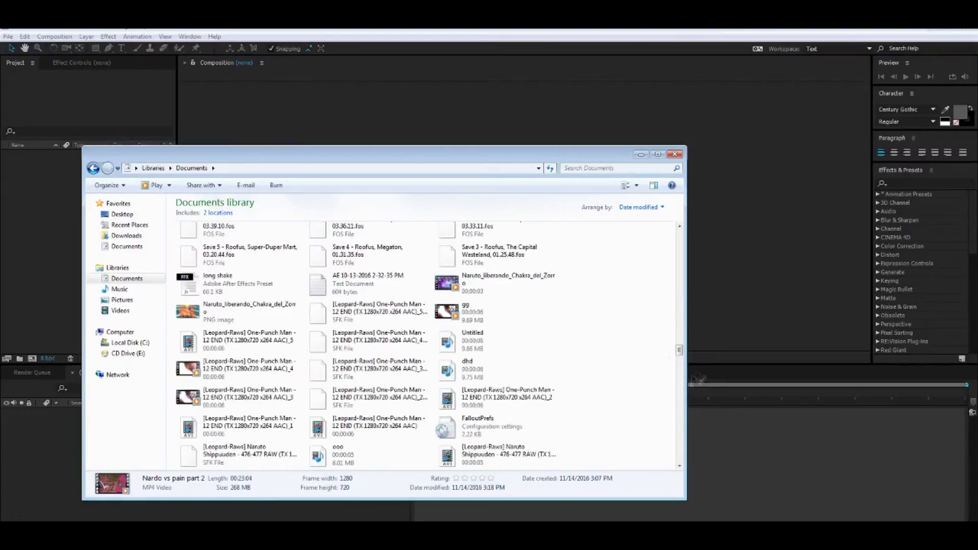
pyautogui.moveTo(679, 350); pyautogui.dragTo(632, 271)
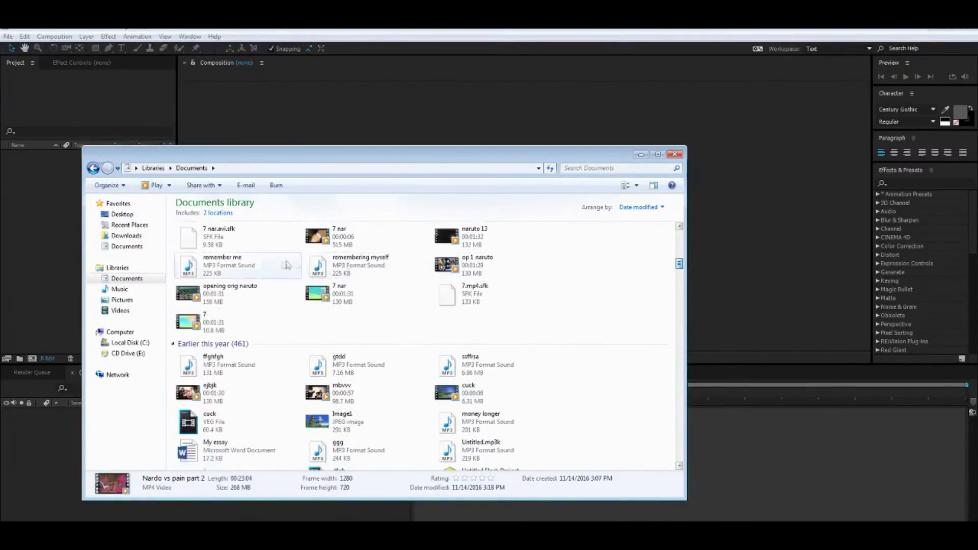
pyautogui.click(288, 306)
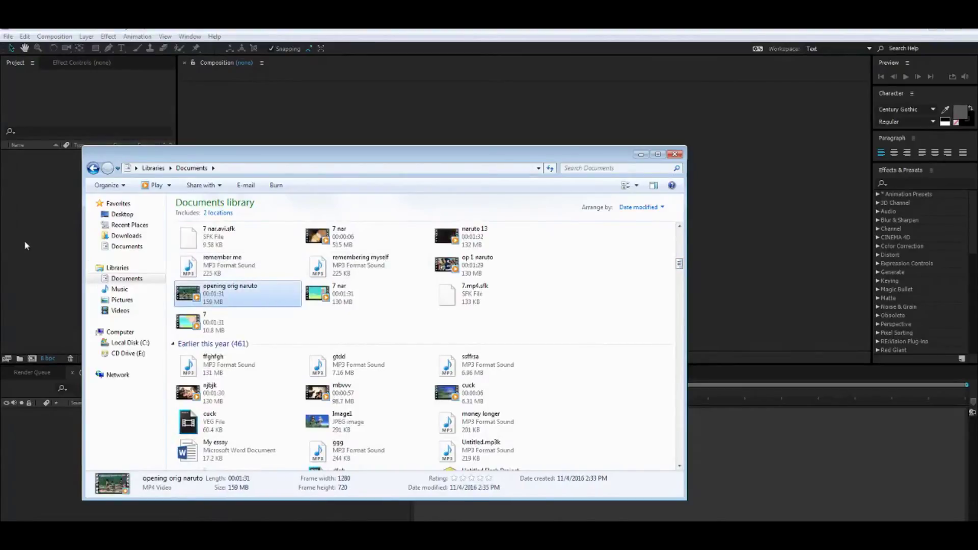
pyautogui.doubleClick(292, 293)
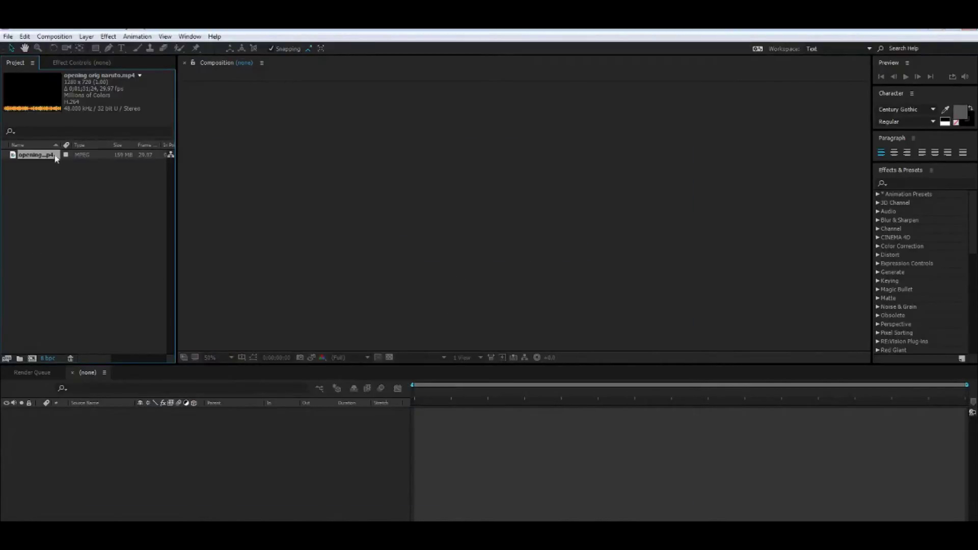
# Make a comp from the footage, split at 0;00;48;11, delete the first part, and shift the rest to zero
pyautogui.moveTo(49, 159); pyautogui.dragTo(32, 358)
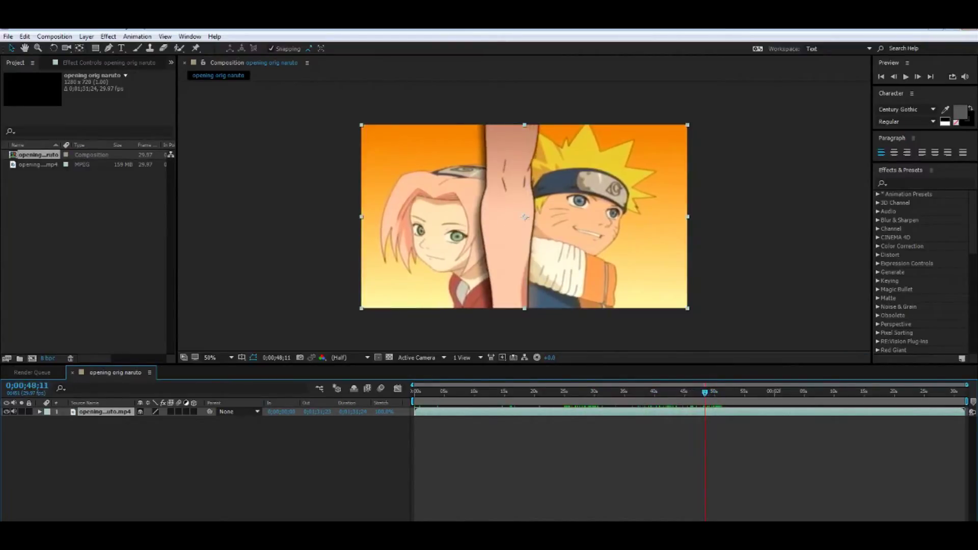
pyautogui.hotkey('ctrl', 'shift', 'd')
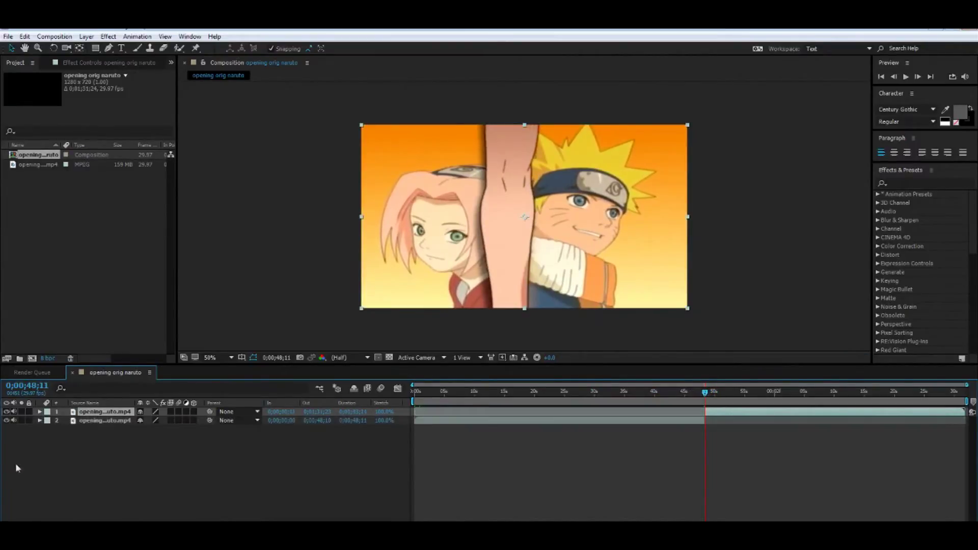
pyautogui.click(644, 422)
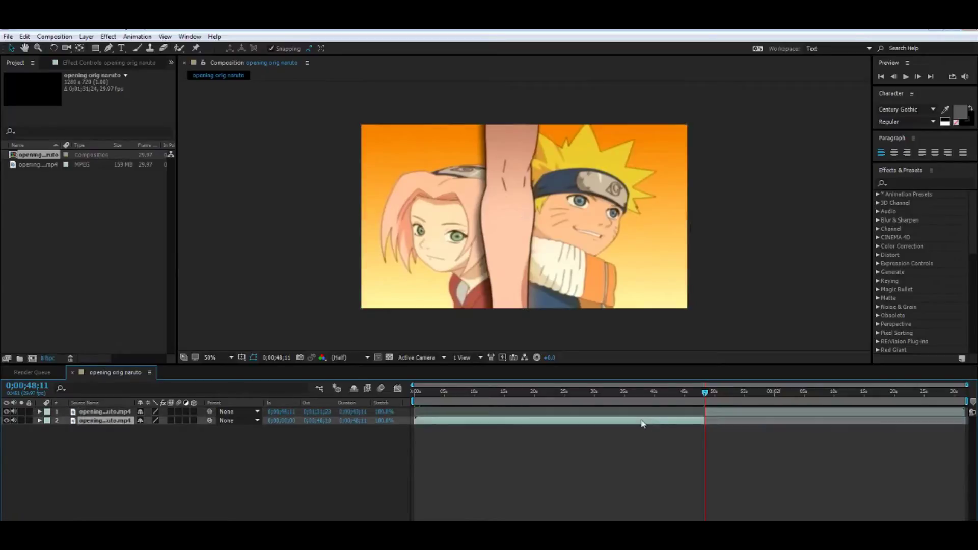
pyautogui.press('Delete')
pyautogui.moveTo(733, 414); pyautogui.dragTo(443, 438)
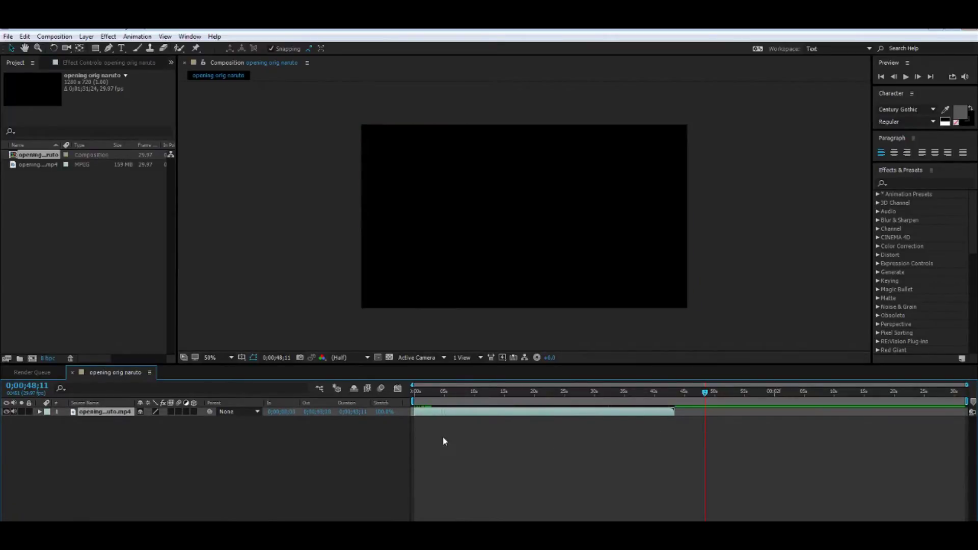
pyautogui.moveTo(705, 395); pyautogui.dragTo(418, 507)
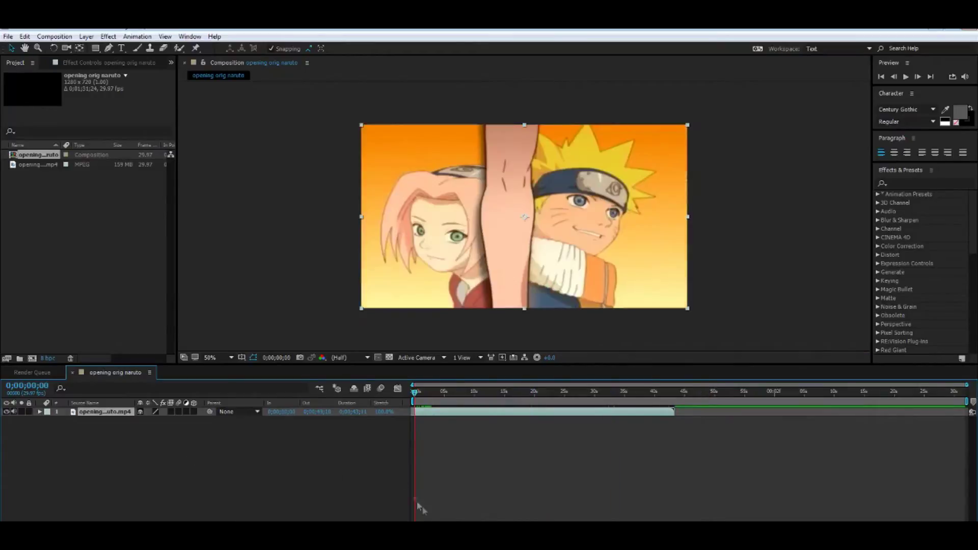
pyautogui.press(';')
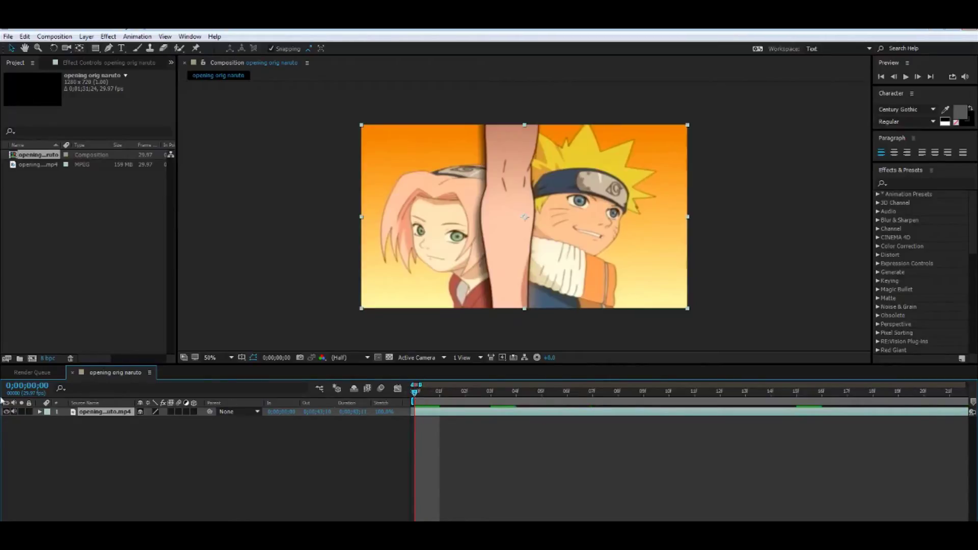
# Mute the clip's audio, pre-compose it into opening orig naruto.mp4 Comp 1, and open that comp
pyautogui.click(17, 411)
pyautogui.rightClick(652, 414)
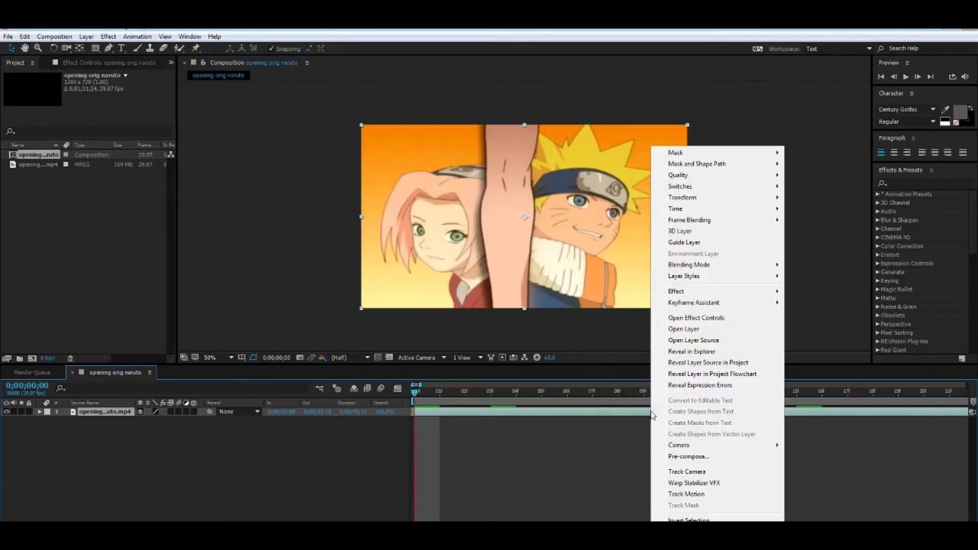
pyautogui.click(717, 459)
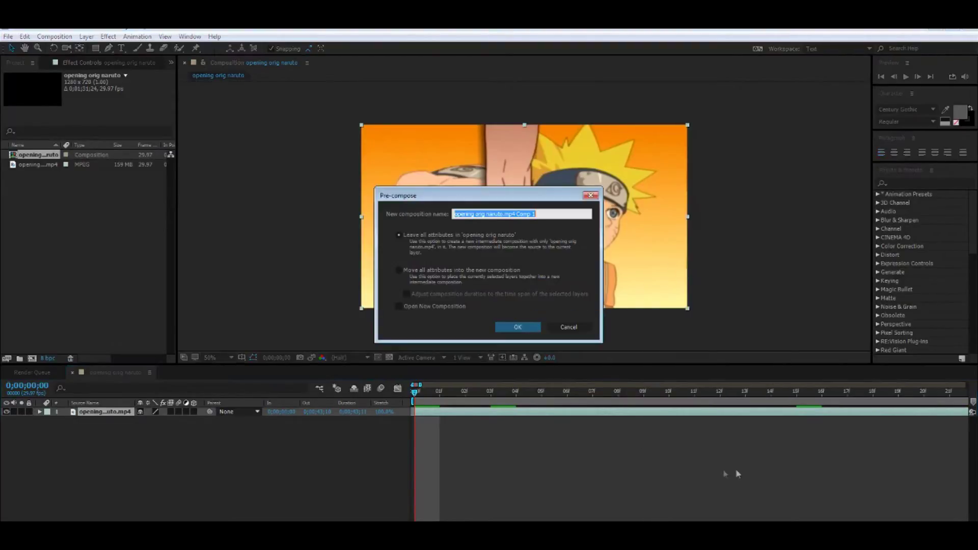
pyautogui.click(516, 325)
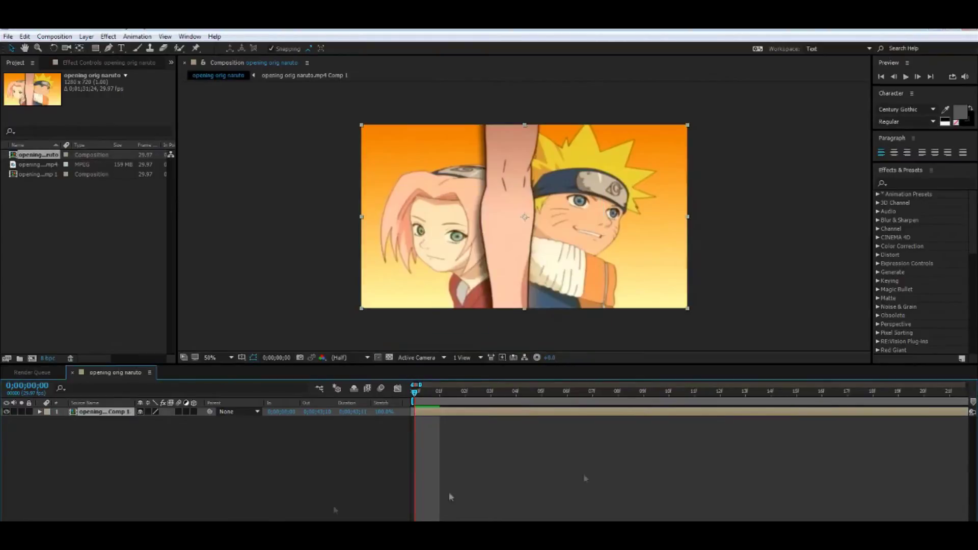
pyautogui.doubleClick(523, 414)
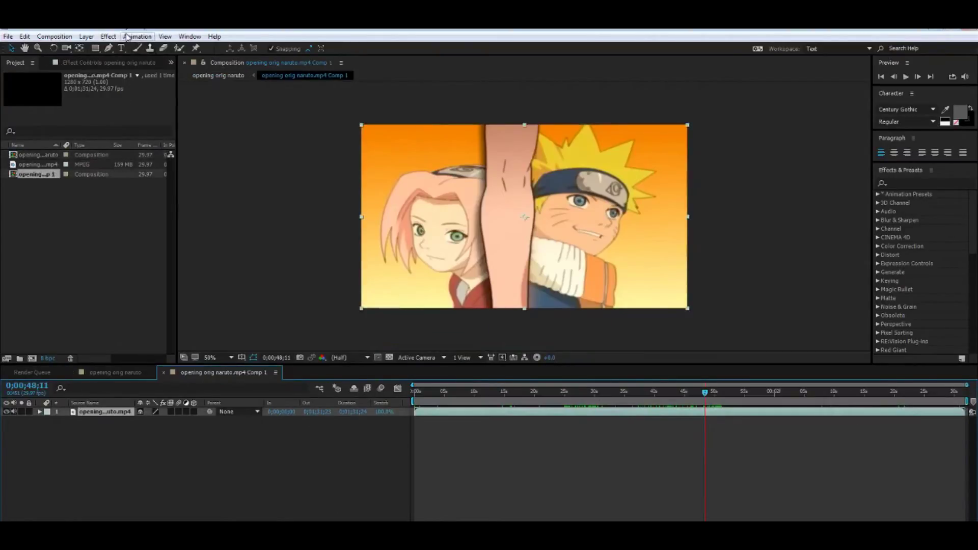
# Apply RE:Vision Twixtor to the nested clip with Input: Frame Rate 7, then return to the main comp
pyautogui.click(109, 37)
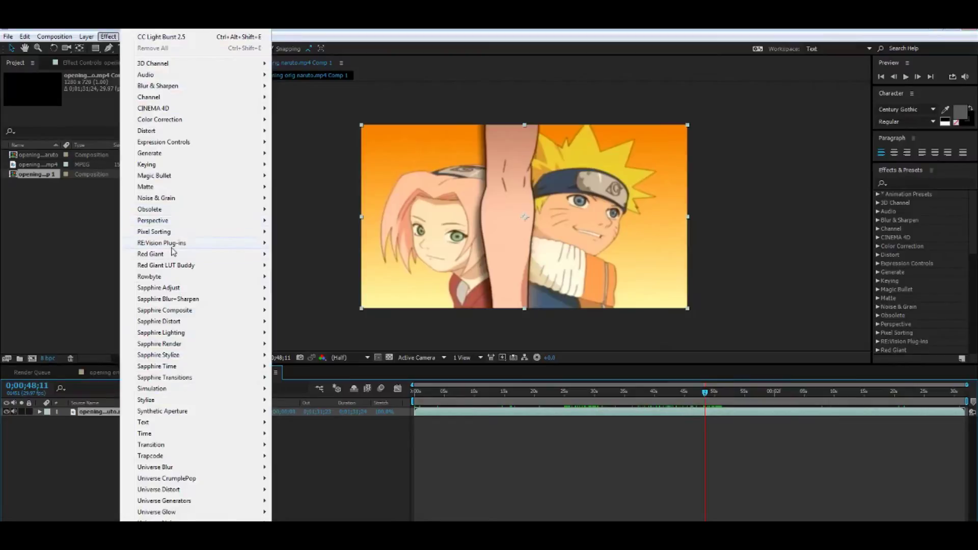
pyautogui.moveTo(257, 243)
pyautogui.click(289, 291)
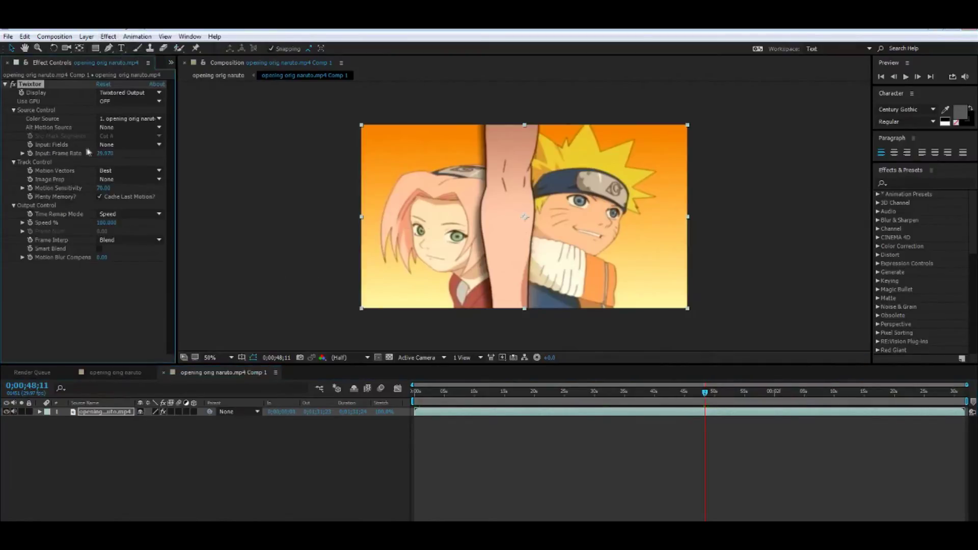
pyautogui.click(105, 154)
pyautogui.write('2')
pyautogui.press('Return')
pyautogui.click(192, 486)
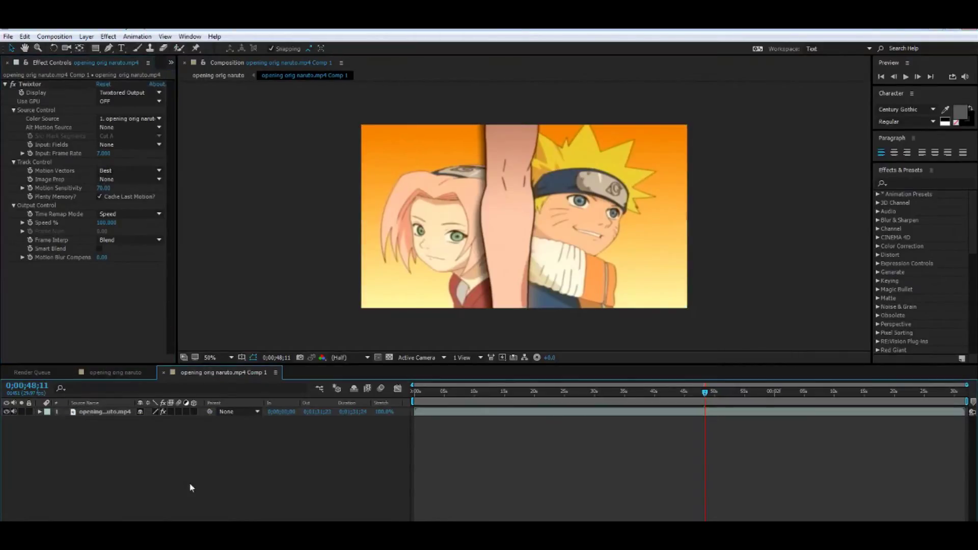
pyautogui.click(163, 373)
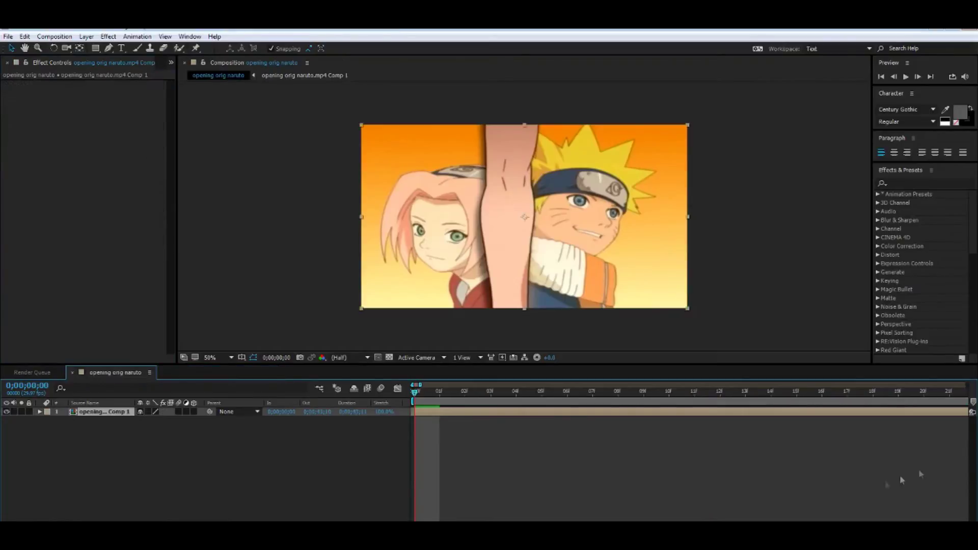
# Check the pre-comp's Twixtor settings, then apply Twixtor to the pre-comp layer in the main comp
pyautogui.doubleClick(426, 413)
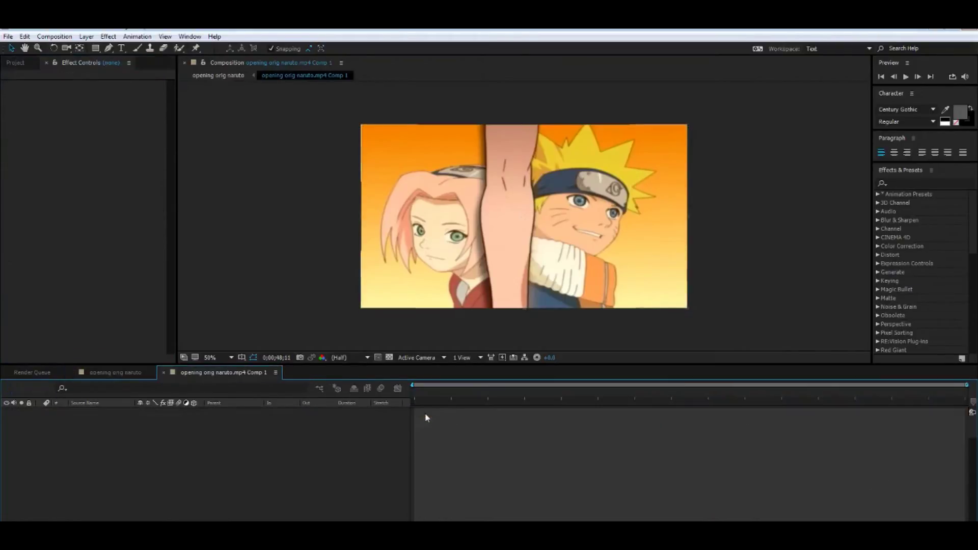
pyautogui.click(546, 415)
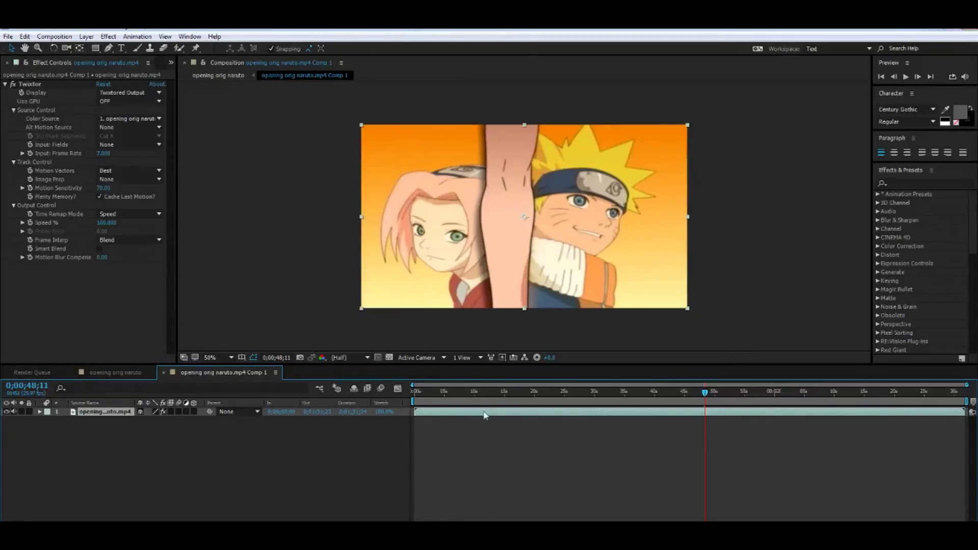
pyautogui.click(138, 375)
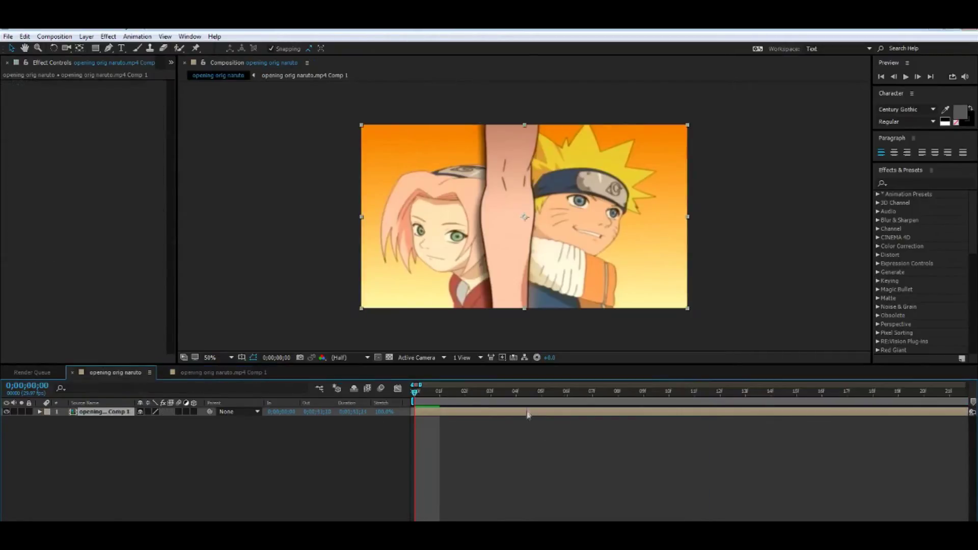
pyautogui.click(108, 36)
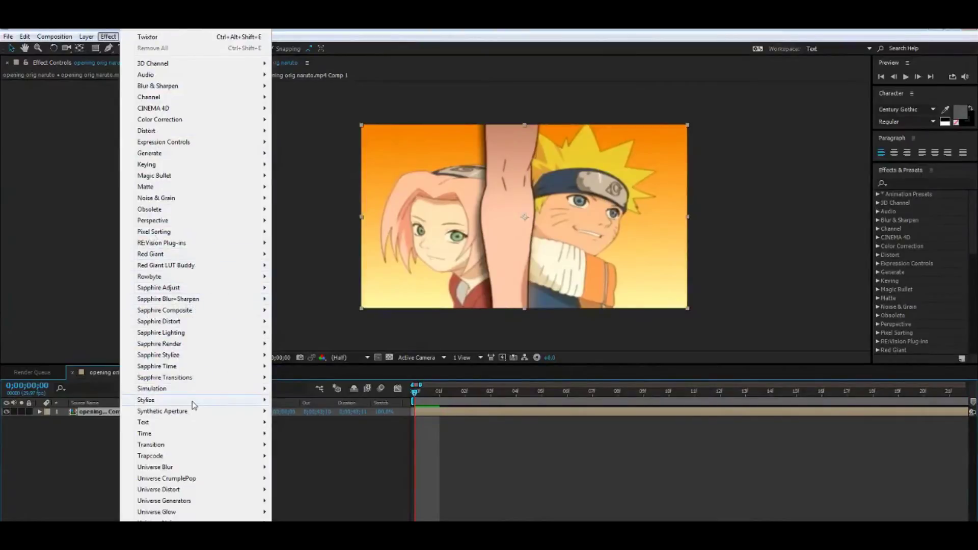
pyautogui.moveTo(223, 245)
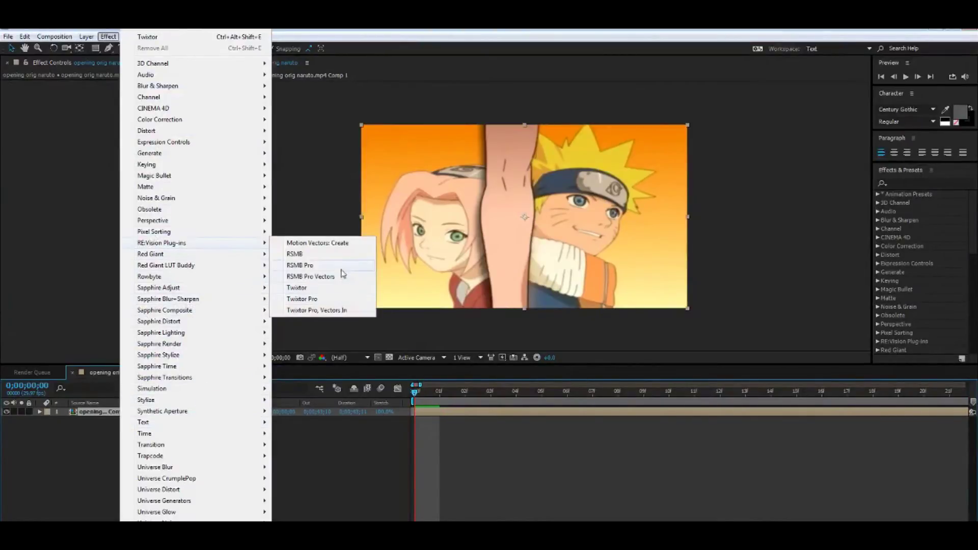
pyautogui.click(298, 288)
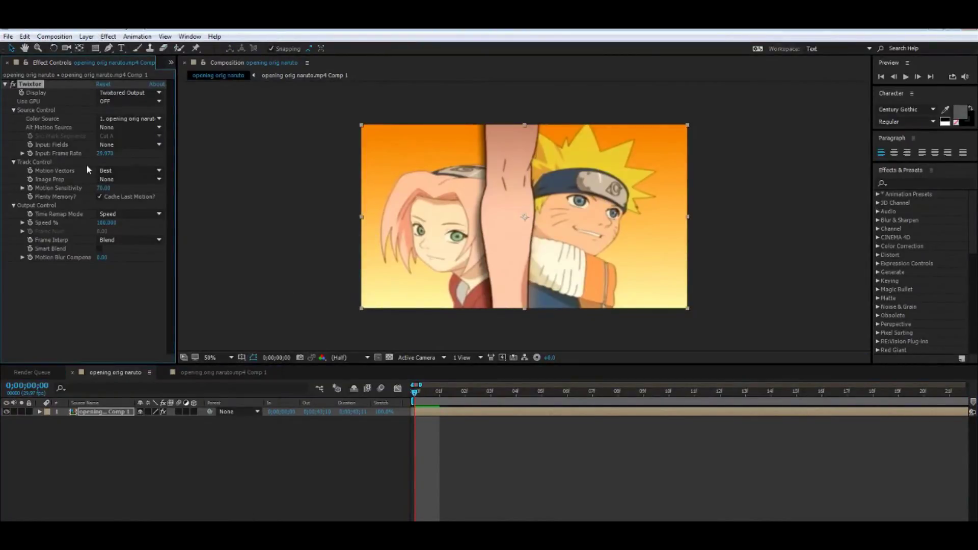
# One frame in, set the new Twixtor's Speed % to 10 and show the full timeline duration
pyautogui.click(918, 77)
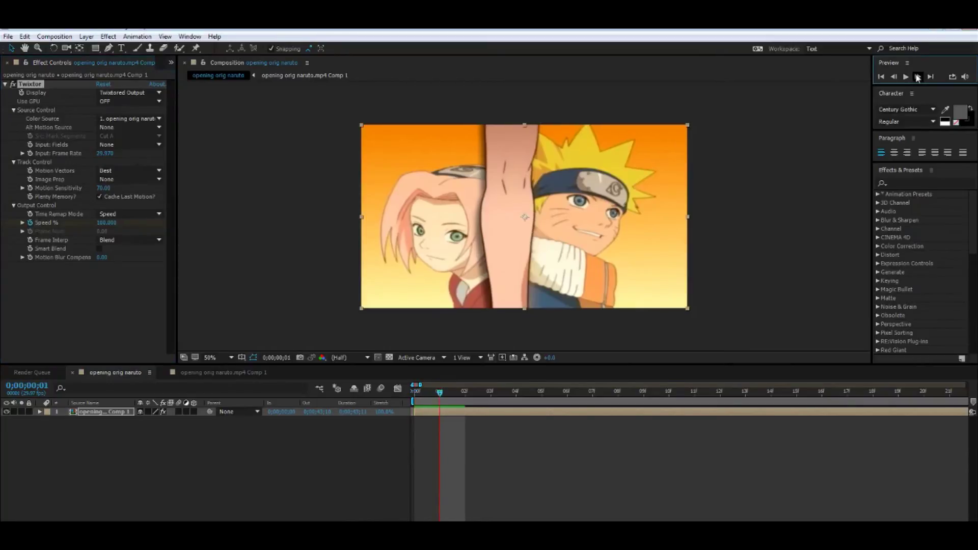
pyautogui.click(106, 223)
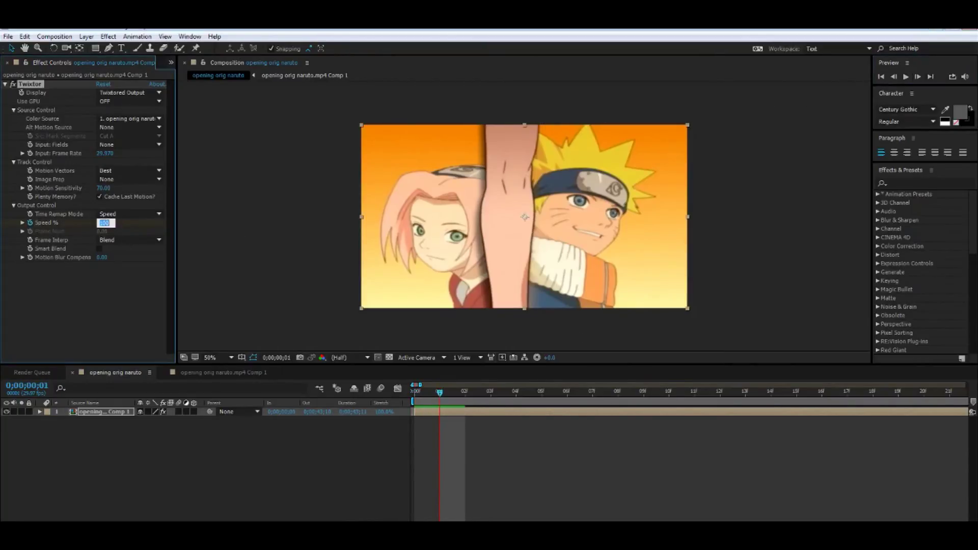
pyautogui.click(445, 402)
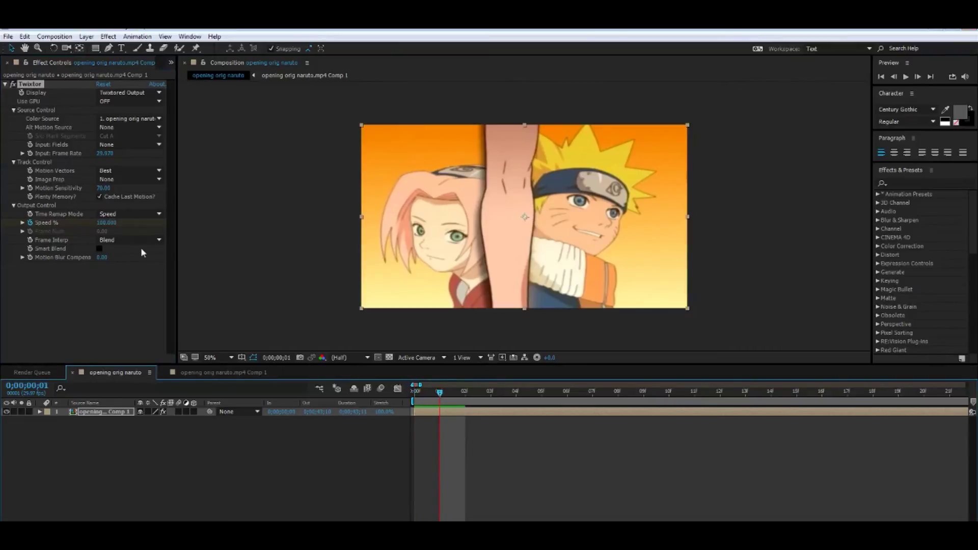
pyautogui.click(106, 223)
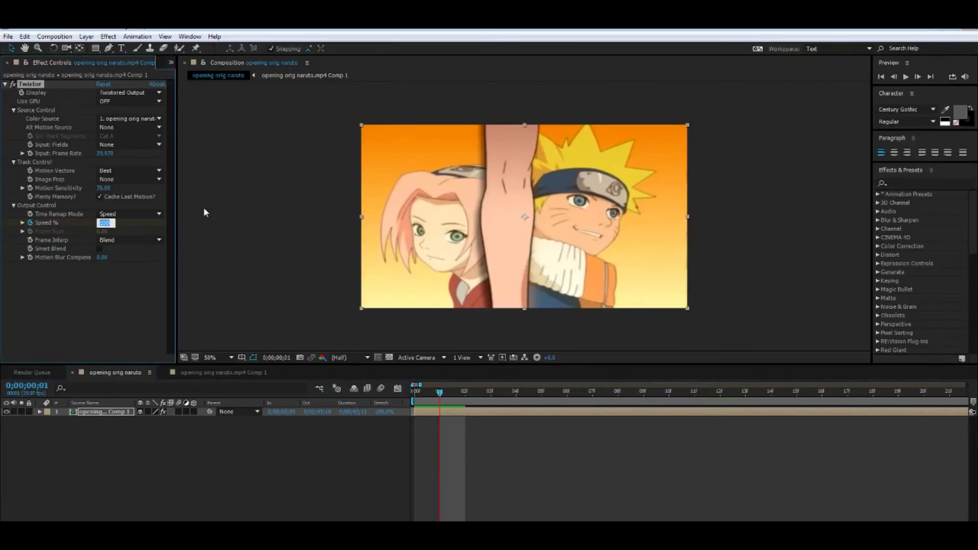
pyautogui.write('10')
pyautogui.press('Return')
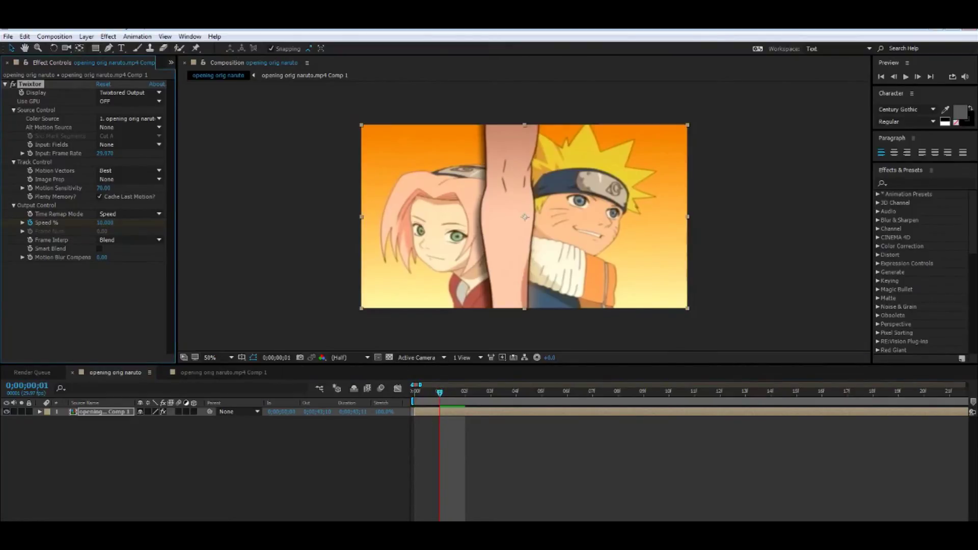
pyautogui.press('-')
pyautogui.press('-')
pyautogui.press('-')
pyautogui.press('-')
pyautogui.press('-')
pyautogui.press('-')
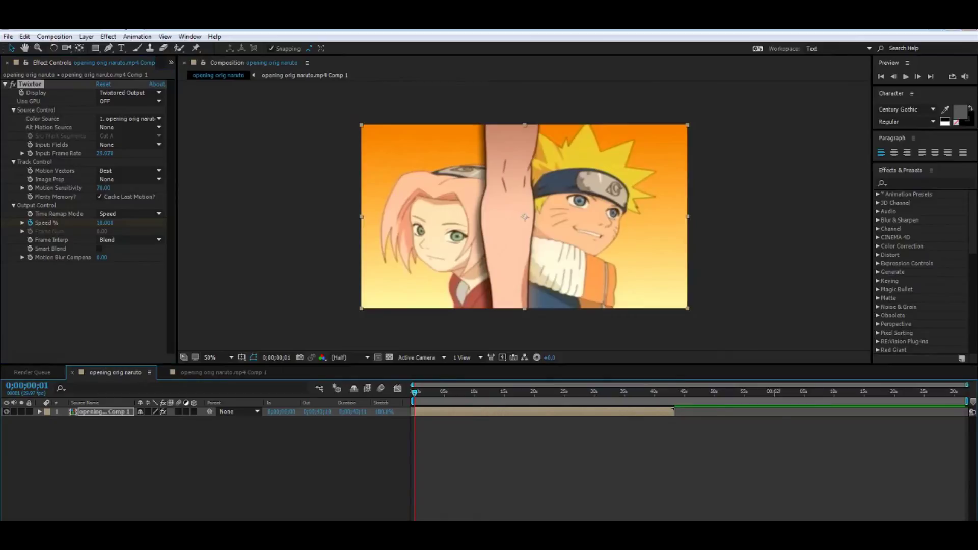
# End the work area where the slowed layer ends, about 43–45 seconds, and play a preview
pyautogui.moveTo(963, 402); pyautogui.dragTo(807, 414)
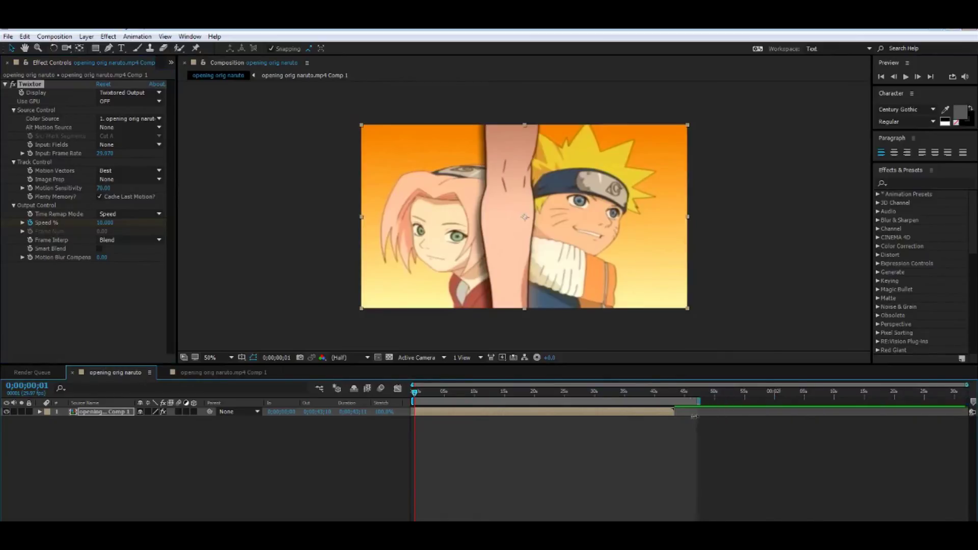
pyautogui.moveTo(694, 417)
pyautogui.mouseDown()
pyautogui.moveTo(664, 422)
pyautogui.moveTo(677, 427)
pyautogui.mouseUp()
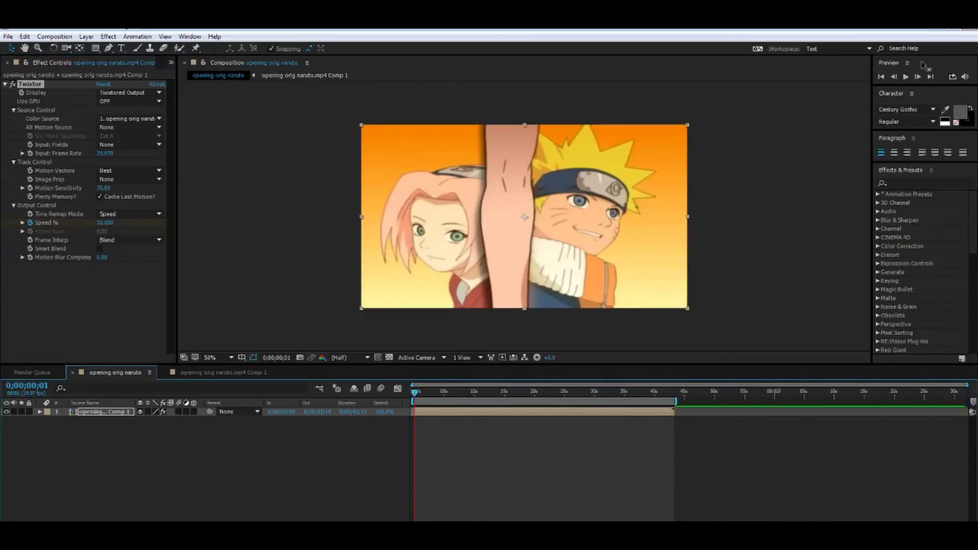
pyautogui.click(906, 79)
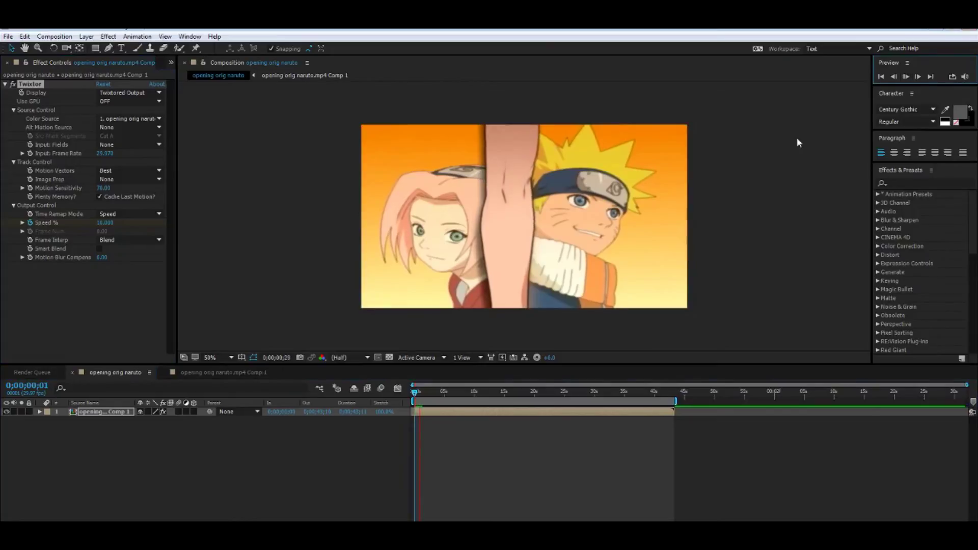